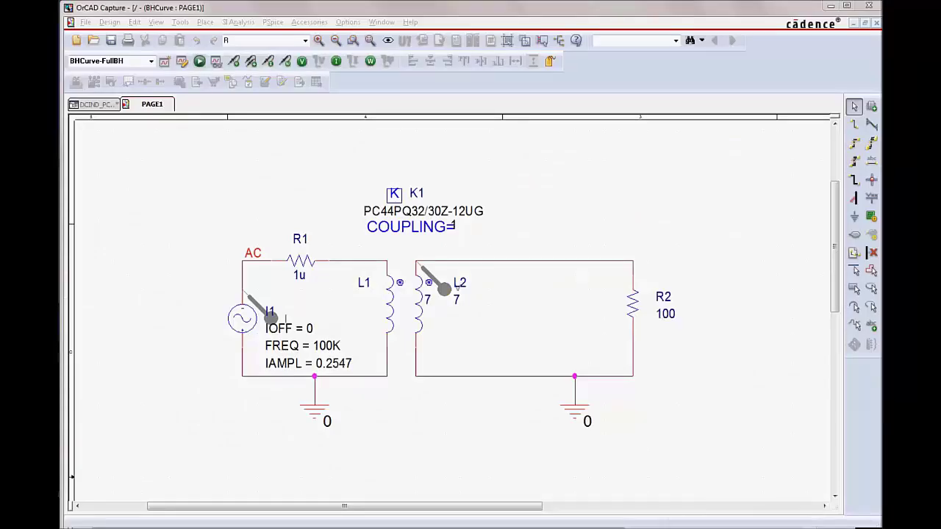
Simulate the B-H curve transformer circuit with the BHCurve-FullBH profile.
left_click(273, 22)
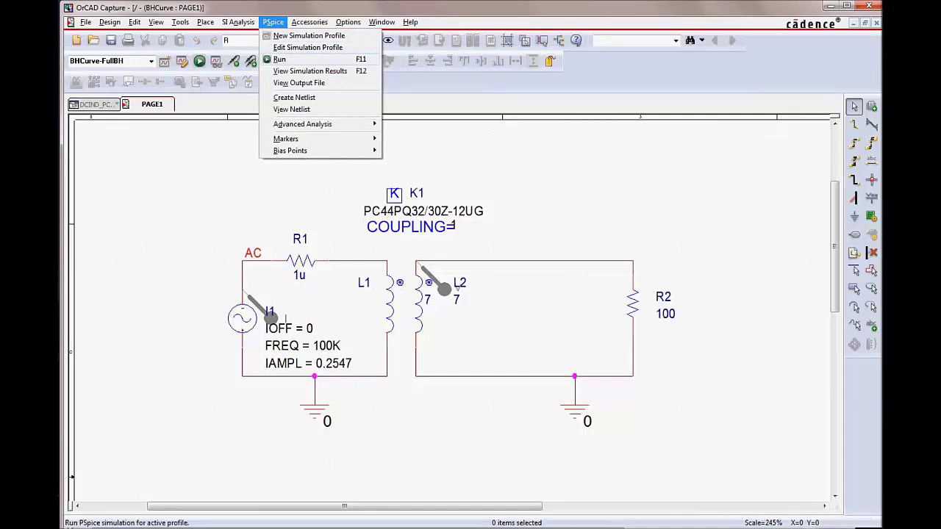
left_click(280, 59)
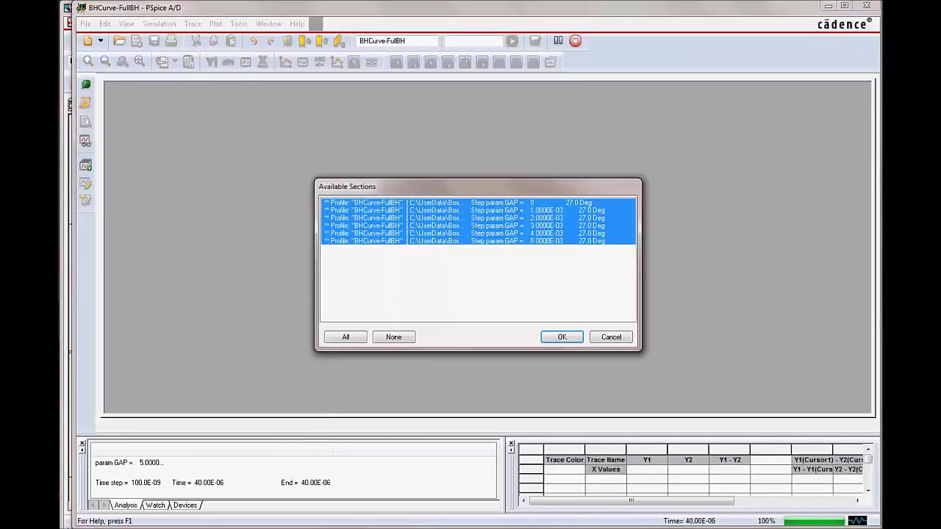
Load all six GAP-stepped sections to plot H(K1) and B(K1), then bring up MATLAB export.
key("Return")
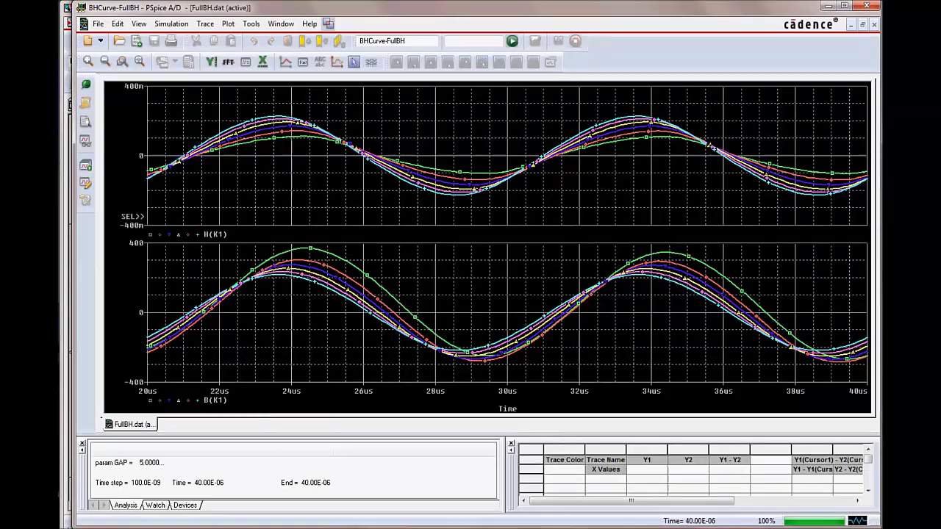
left_click(251, 24)
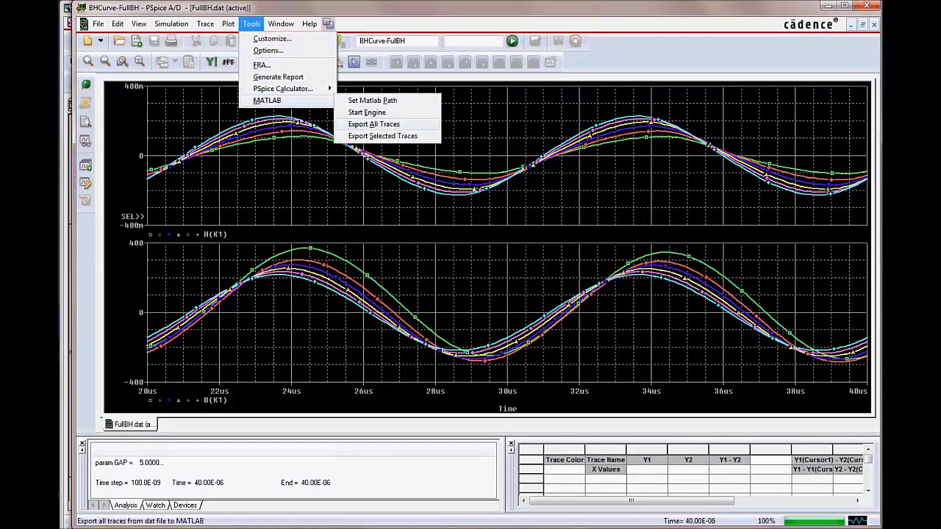
Limit the Export All Traces export to the GAP=0 and GAP=5.0000E-03 sections.
left_click(374, 124)
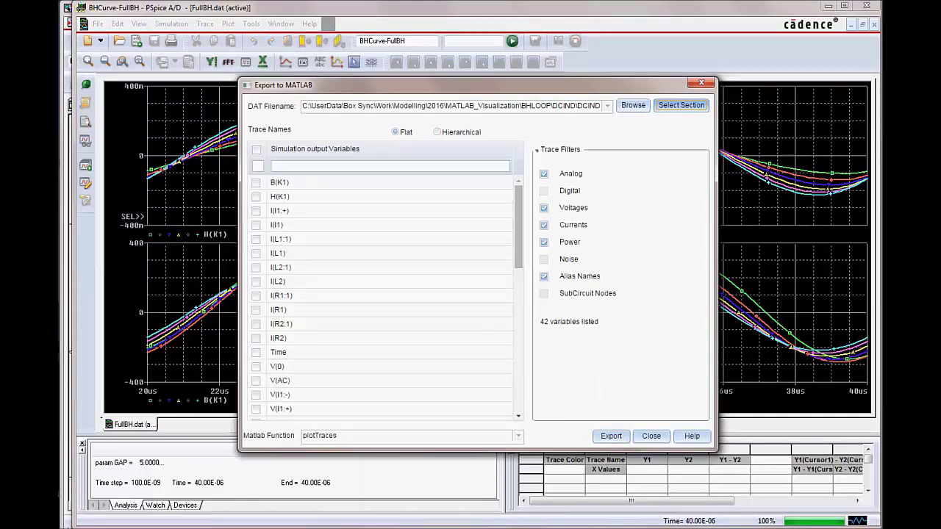
left_click(680, 105)
left_click(647, 142)
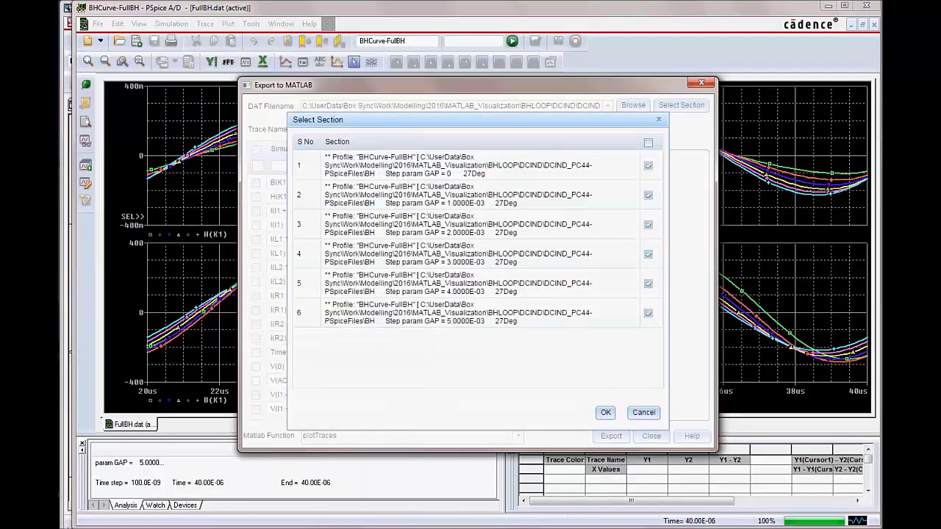
left_click(647, 165)
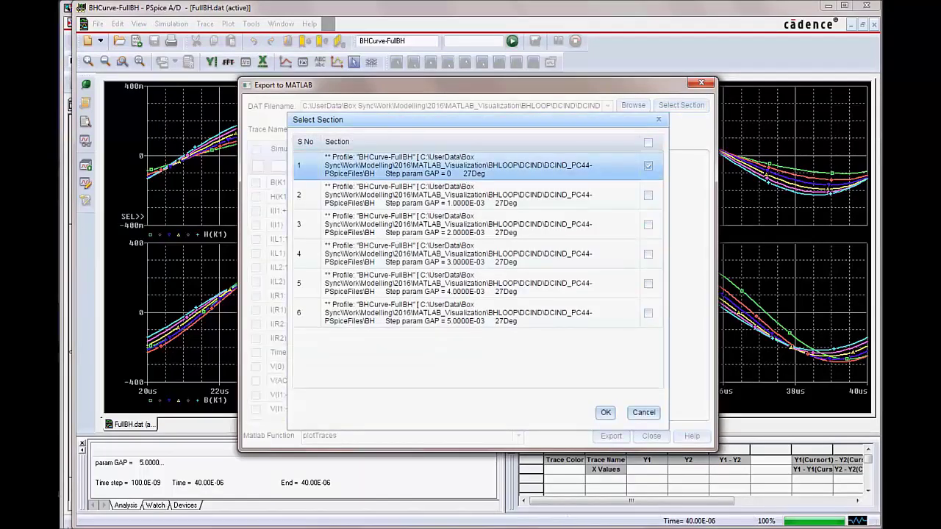
left_click(647, 313)
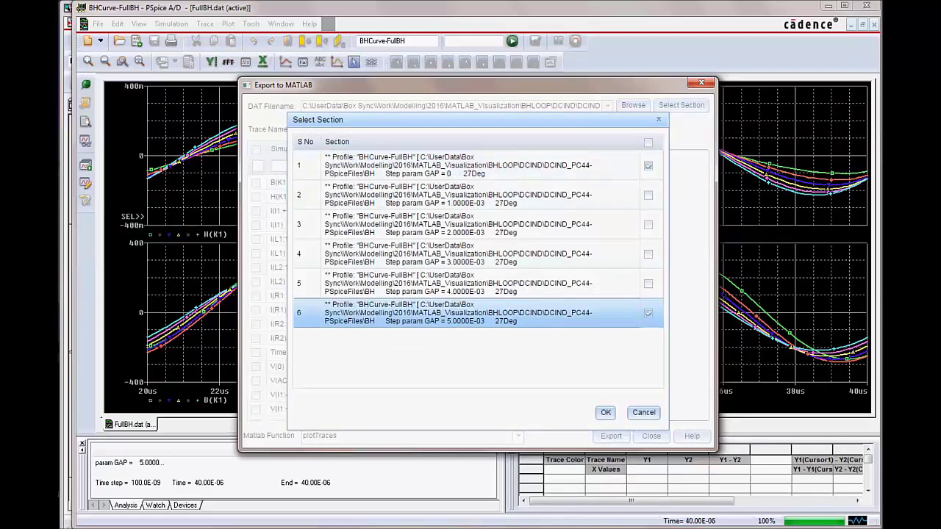
left_click(604, 412)
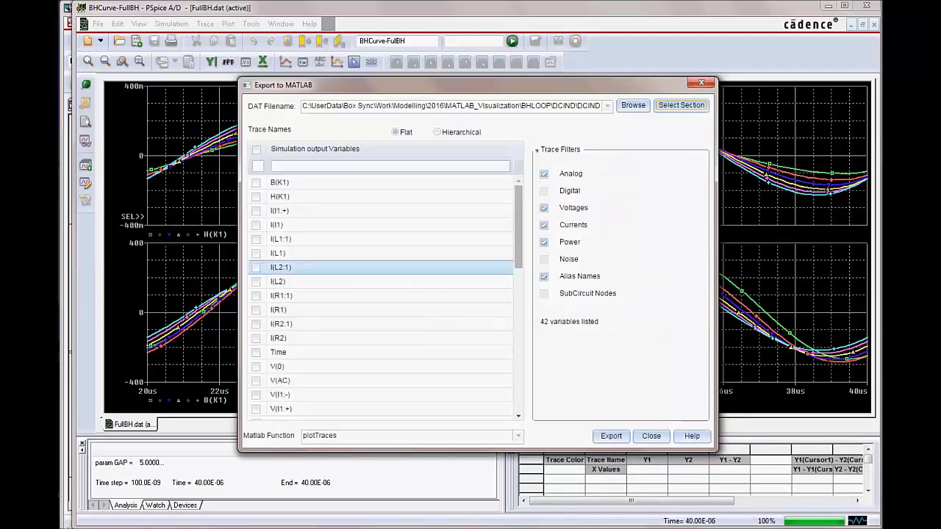
Export the B(K1) and H(K1) traces to MATLAB.
left_click(256, 182)
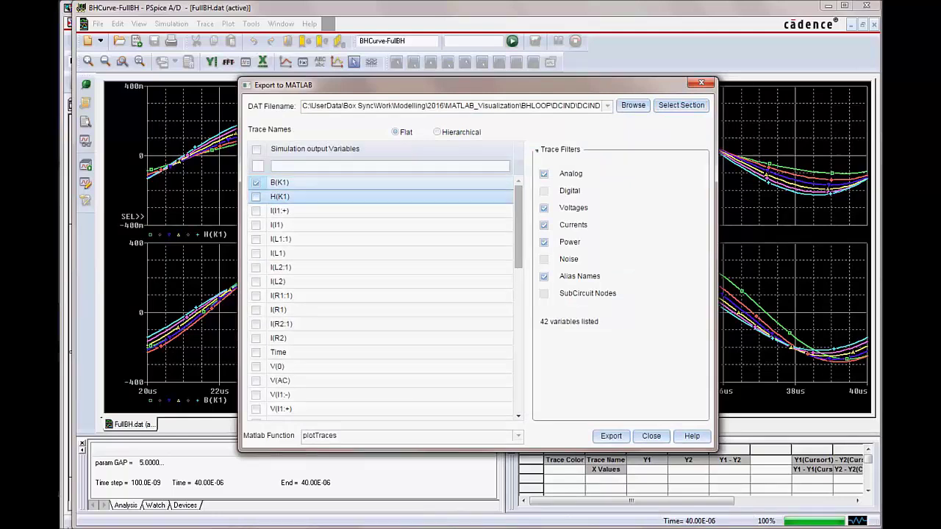
left_click(255, 196)
left_click(611, 435)
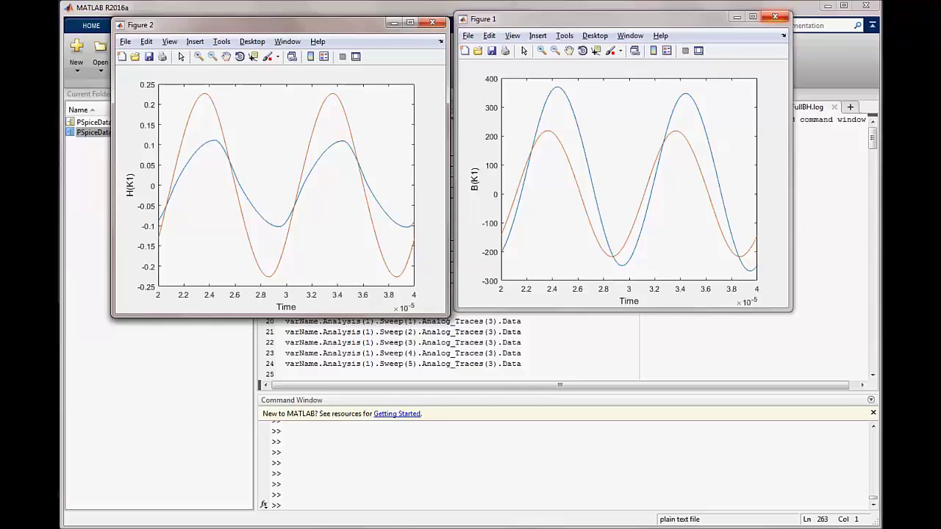
Close the Figure 1 B(K1) time plot after reviewing both figures.
left_click(774, 16)
Close the H(K1) plot and export all six GAP sections through PlotBH_5_Func(PSpiceData_2).
left_click(432, 22)
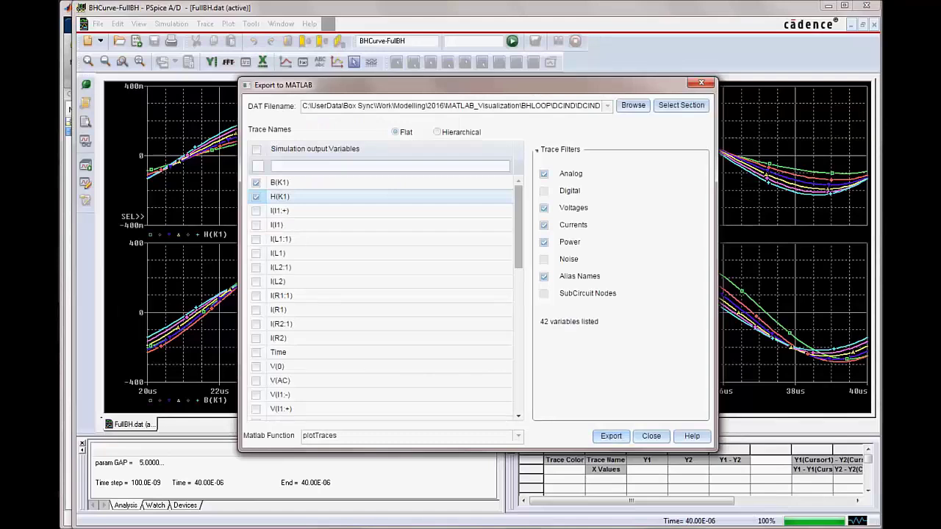
left_click(681, 105)
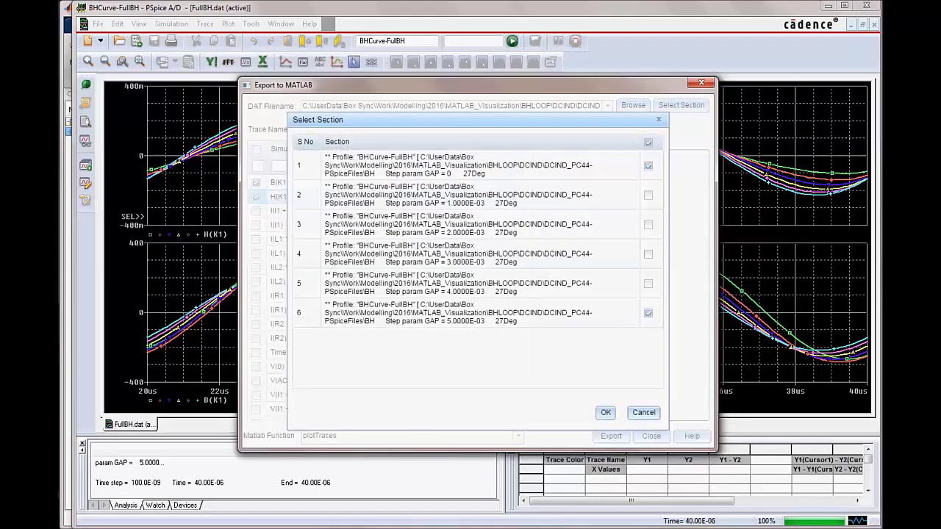
left_click(647, 142)
left_click(441, 195)
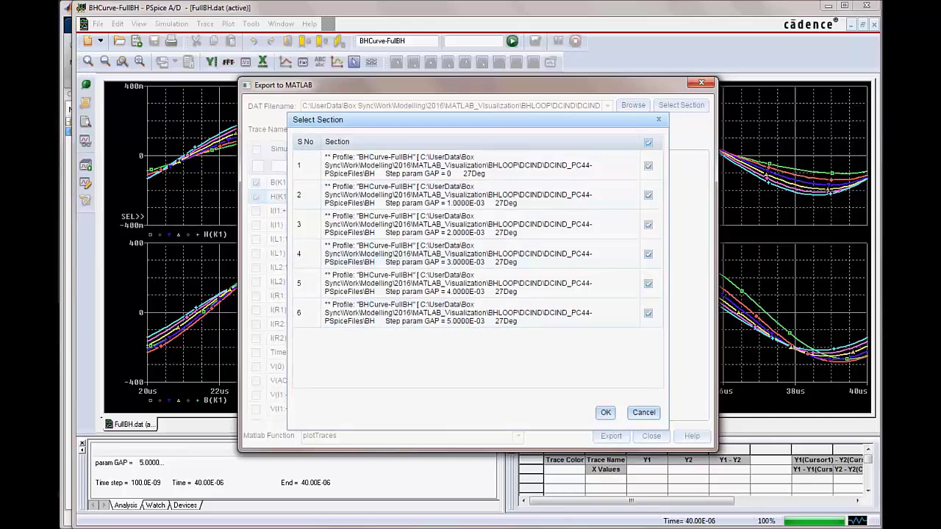
left_click(604, 412)
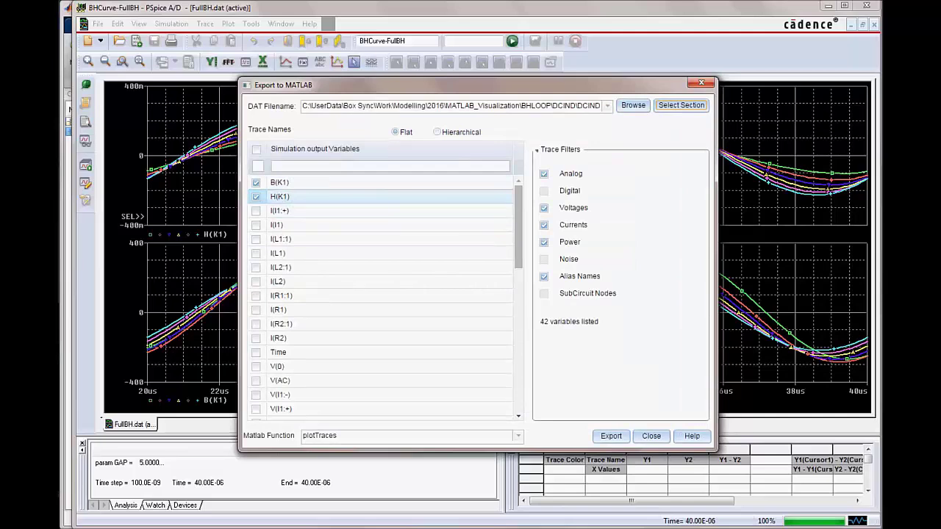
type("PlotBH_5_Func(PSpiceData_2)")
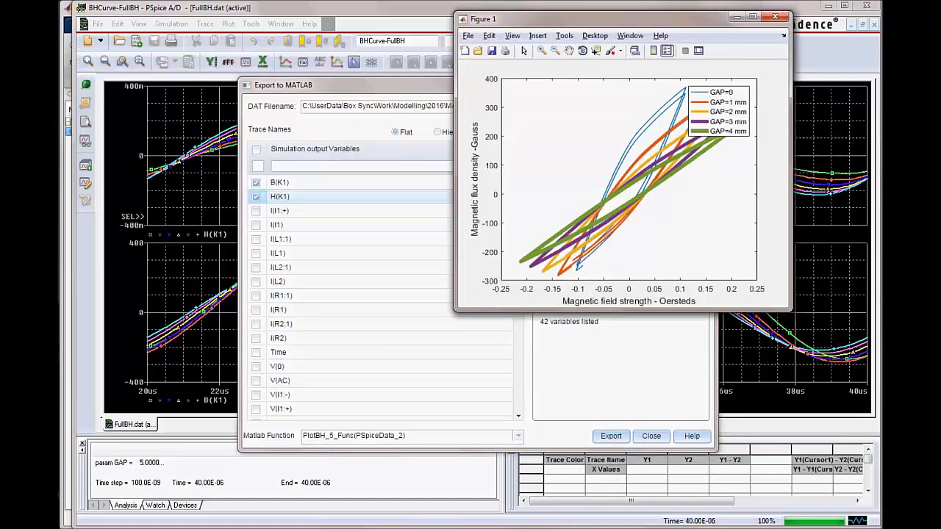
Enlarge the B-H loop figure and simulate the two-op-amp bandpass schematic.
left_click_drag(454, 310, 157, 474)
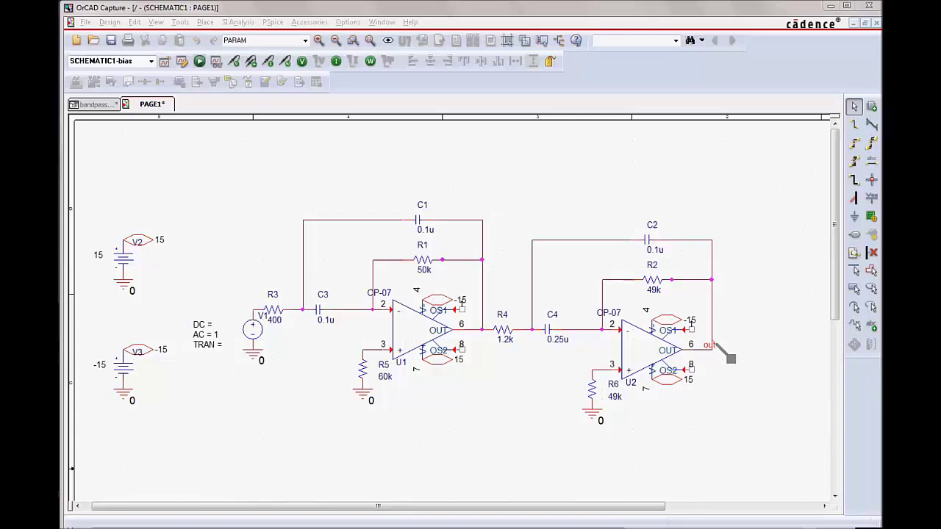
left_click(273, 21)
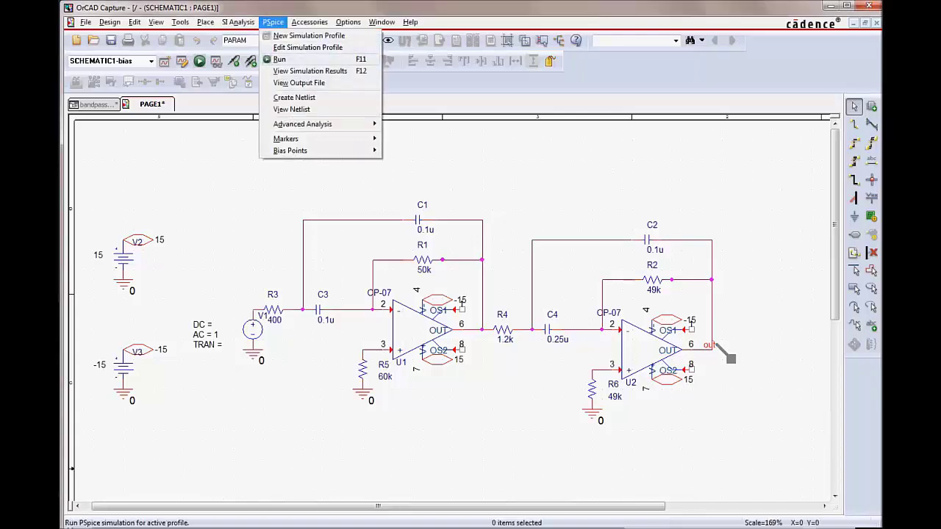
left_click(280, 59)
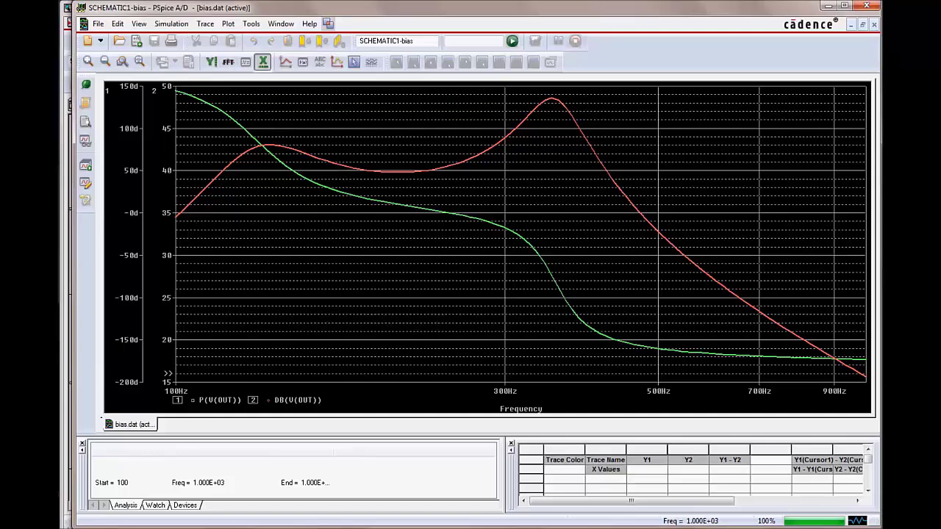
Export all traces, including P(V(OUT)) and DB(V(OUT)), to MATLAB.
left_click(251, 24)
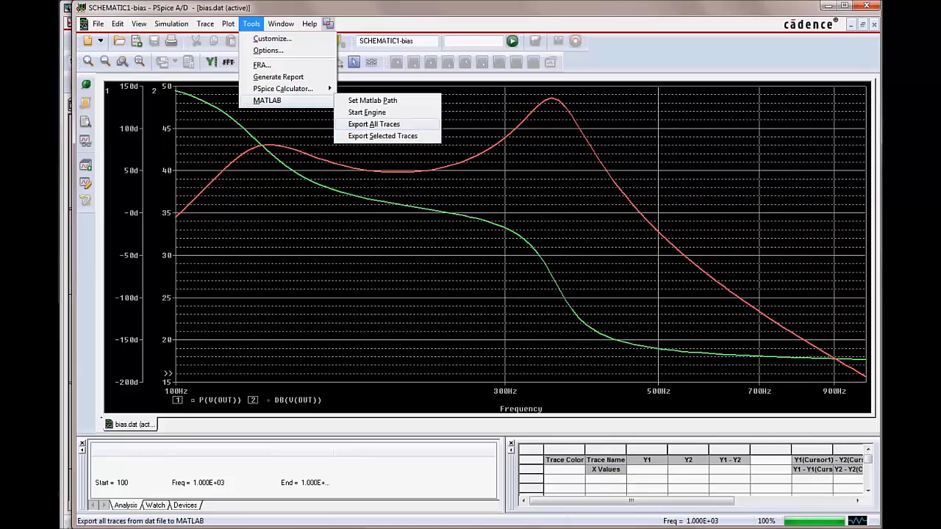
left_click(373, 123)
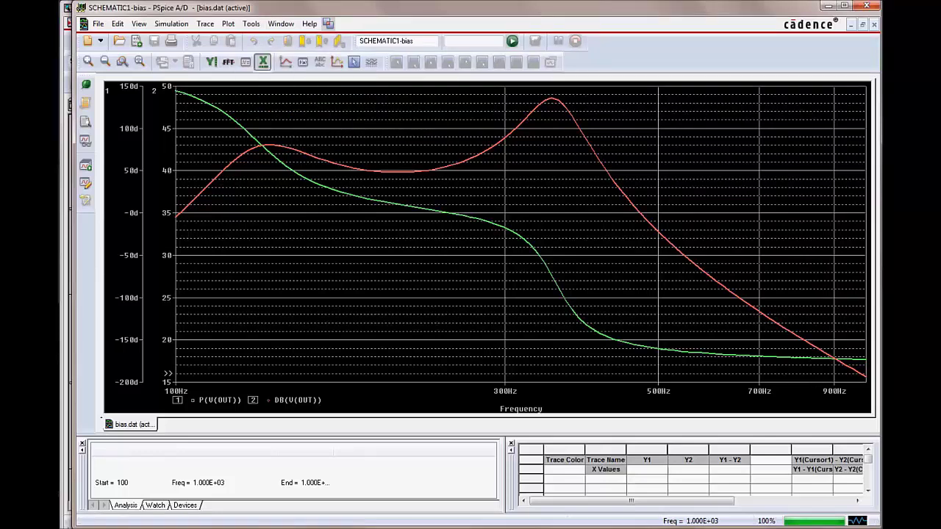
Run PlotBandpass_AC_Func(PSpiceData_3) in MATLAB to draw the red V(Out) polar plot.
key("ctrl+0")
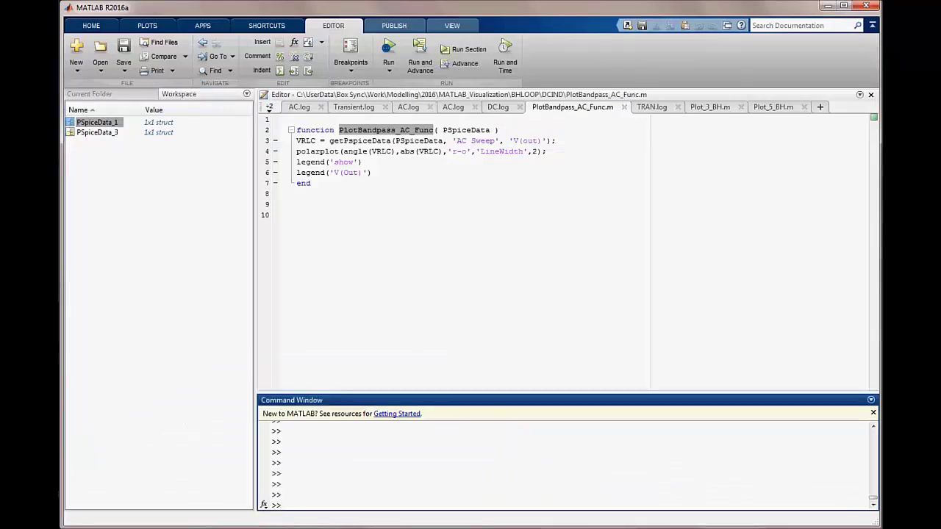
type("PlotBandpass_AC_Func(PSpiceData_3)")
key("Return")
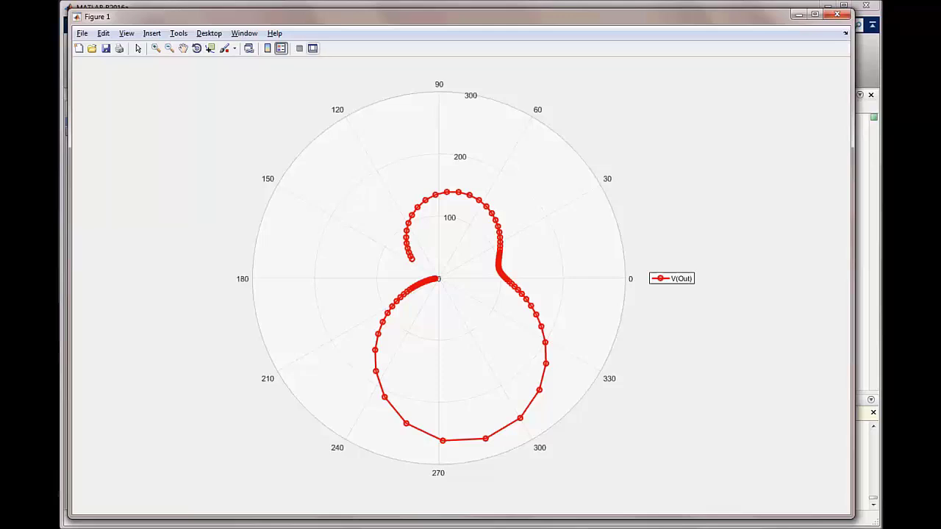
Open plot tools with the V(Out) line selected and narrow the polar figure.
left_click(312, 48)
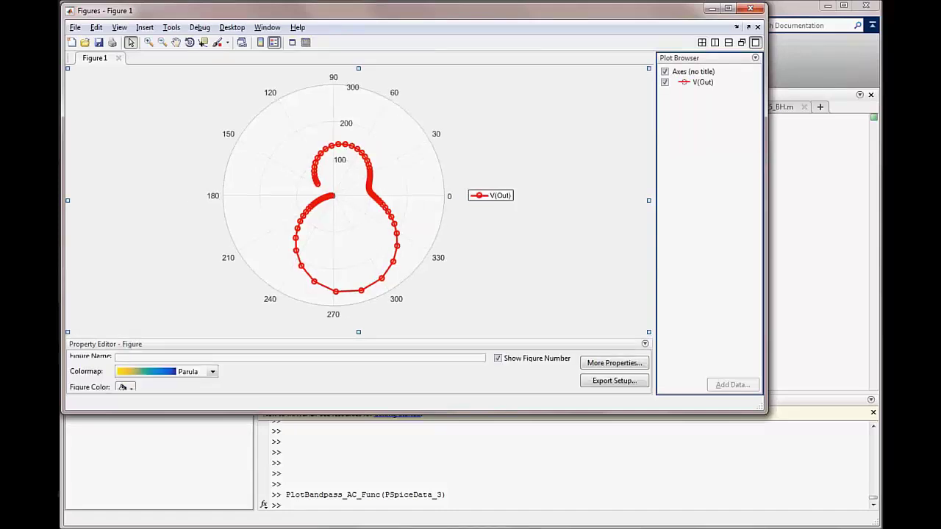
left_click(703, 82)
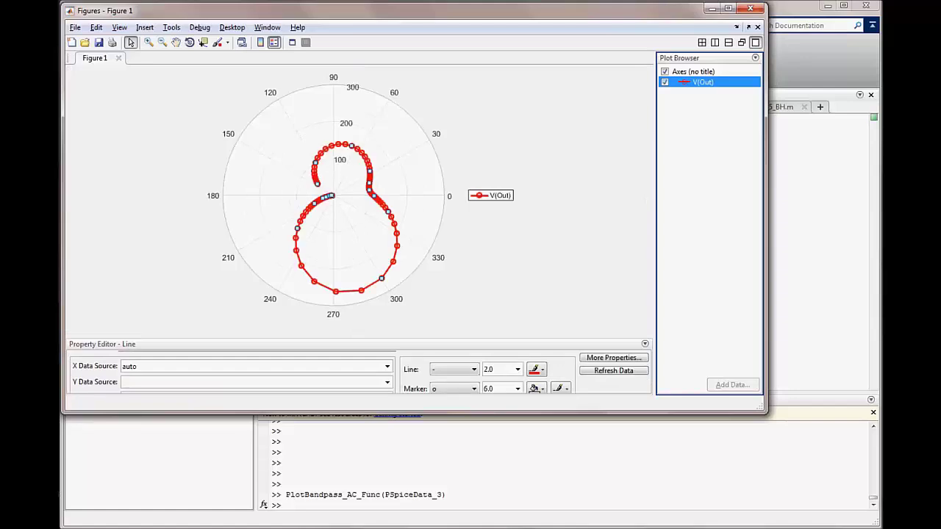
left_click_drag(766, 220, 375, 220)
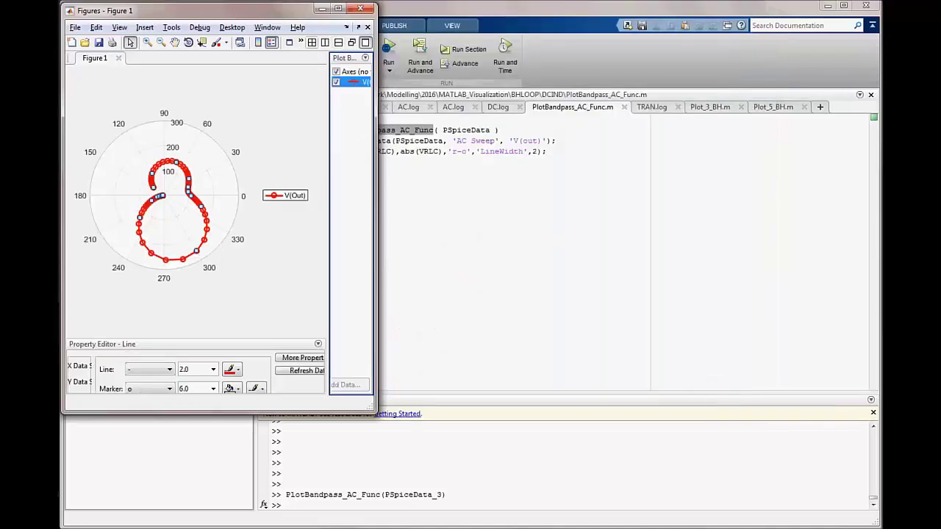